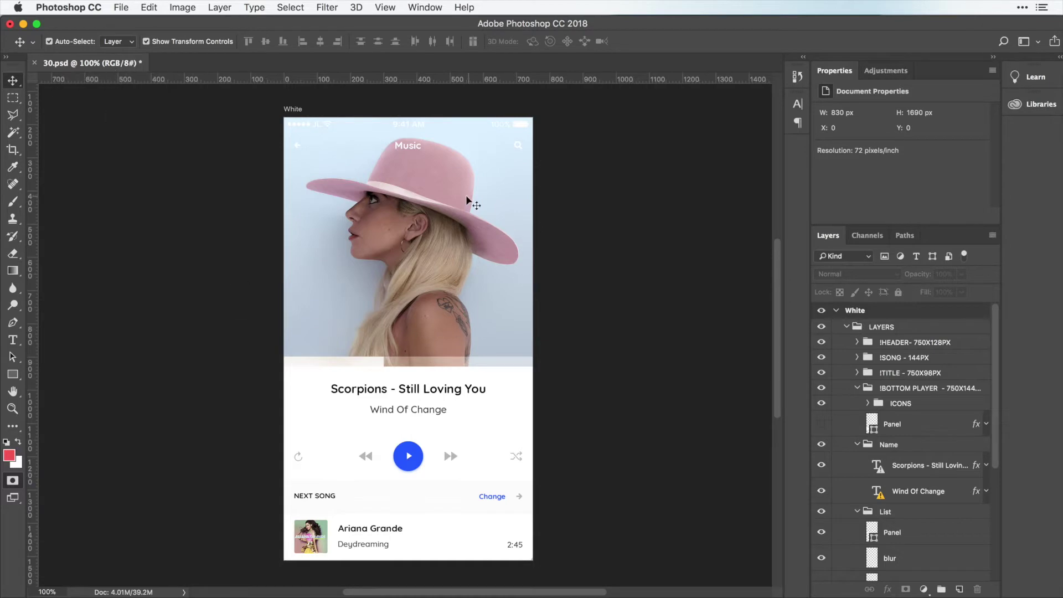
# Save the Photoshop document and browse for a PSD file on Avocode's PSD-to-Sketch converter page.
pyautogui.press('super')
pyautogui.press('super+s')
pyautogui.press('super+Tab')
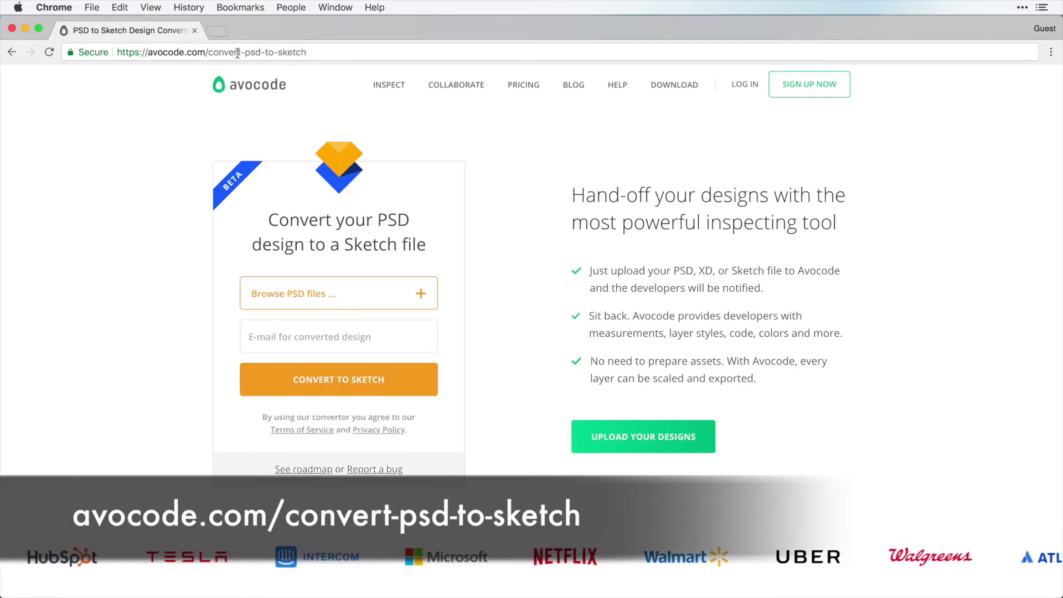
pyautogui.click(307, 53)
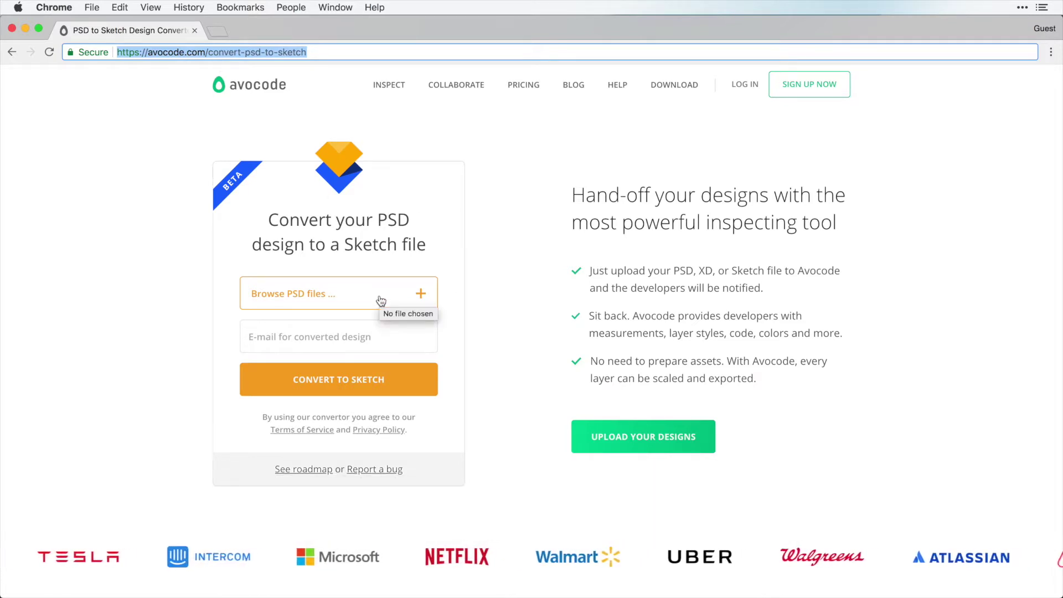
pyautogui.click(381, 300)
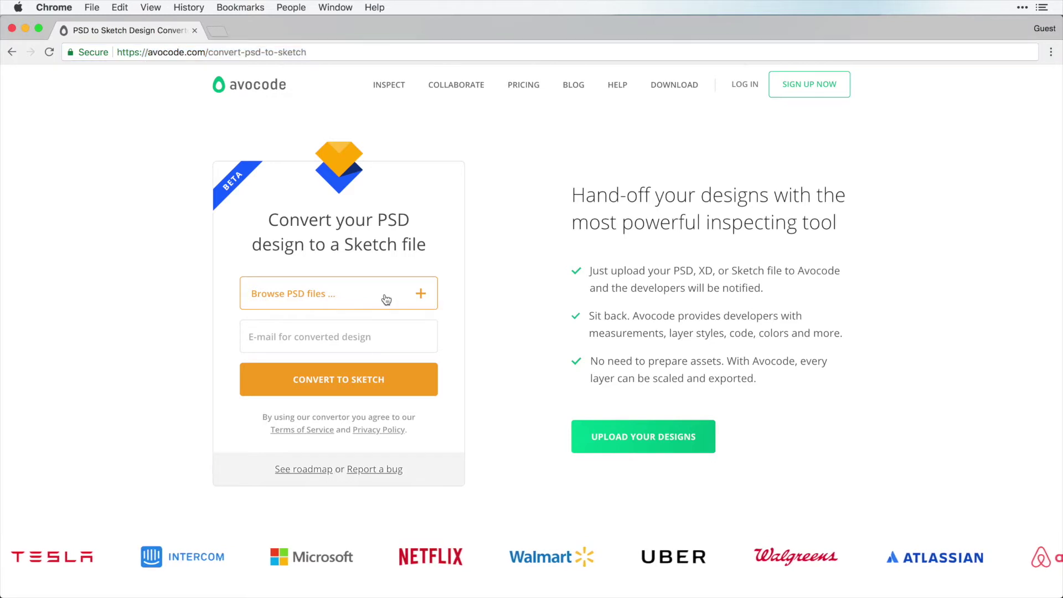
# Upload 30.psd, enter the user's e-mail address, and start the conversion to Sketch.
pyautogui.scroll(-3, 537, 271)
pyautogui.scroll(-2, 537, 271)
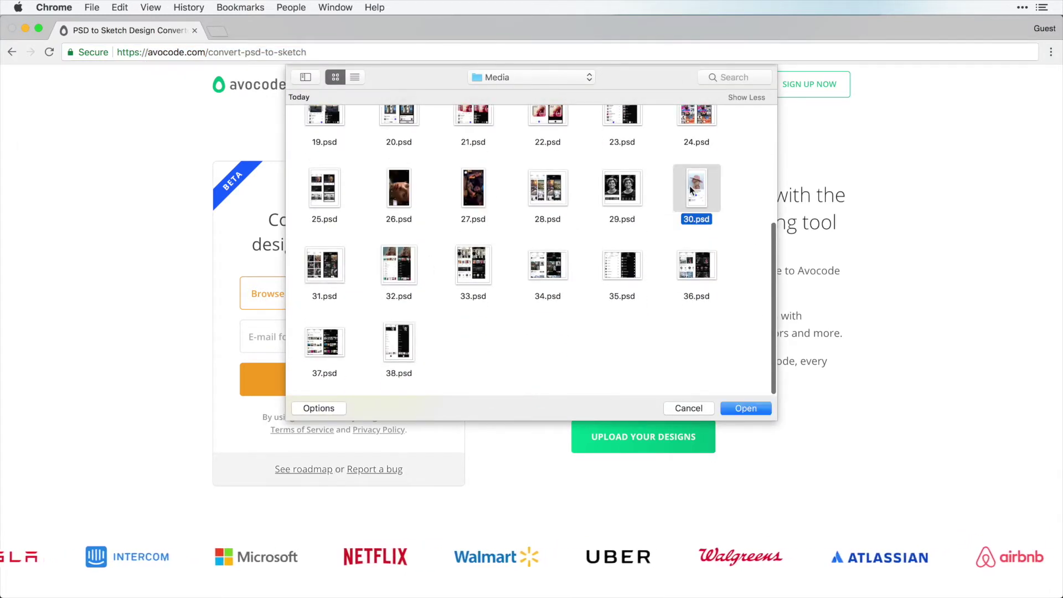
pyautogui.click(745, 409)
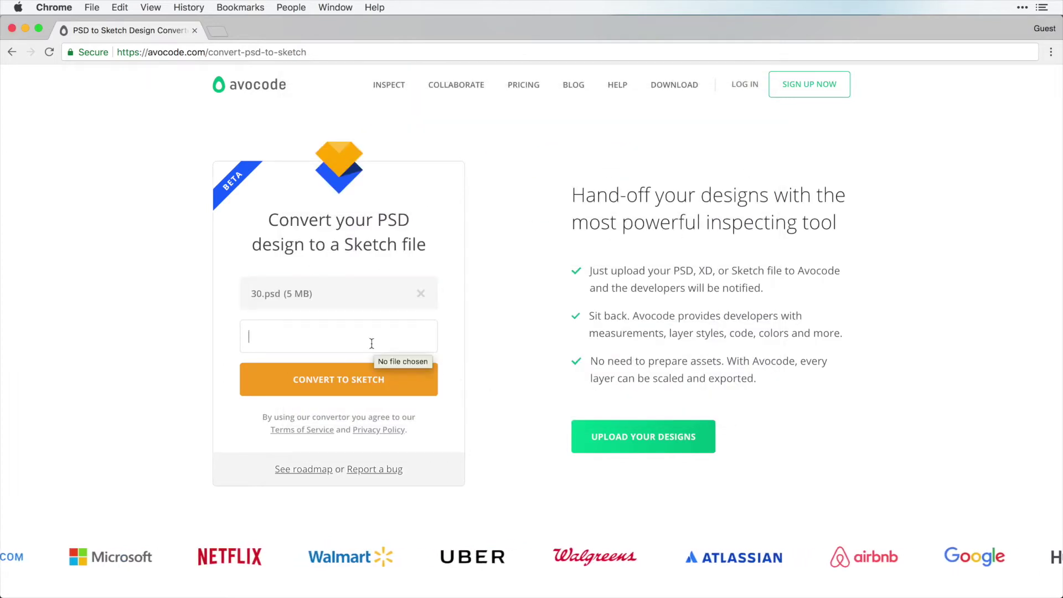
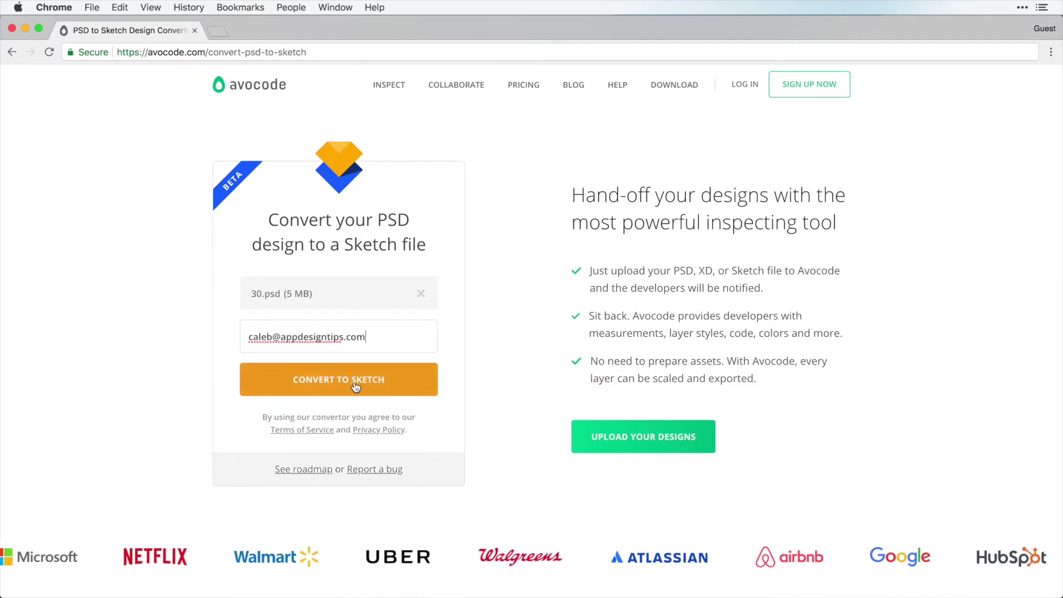
pyautogui.click(355, 386)
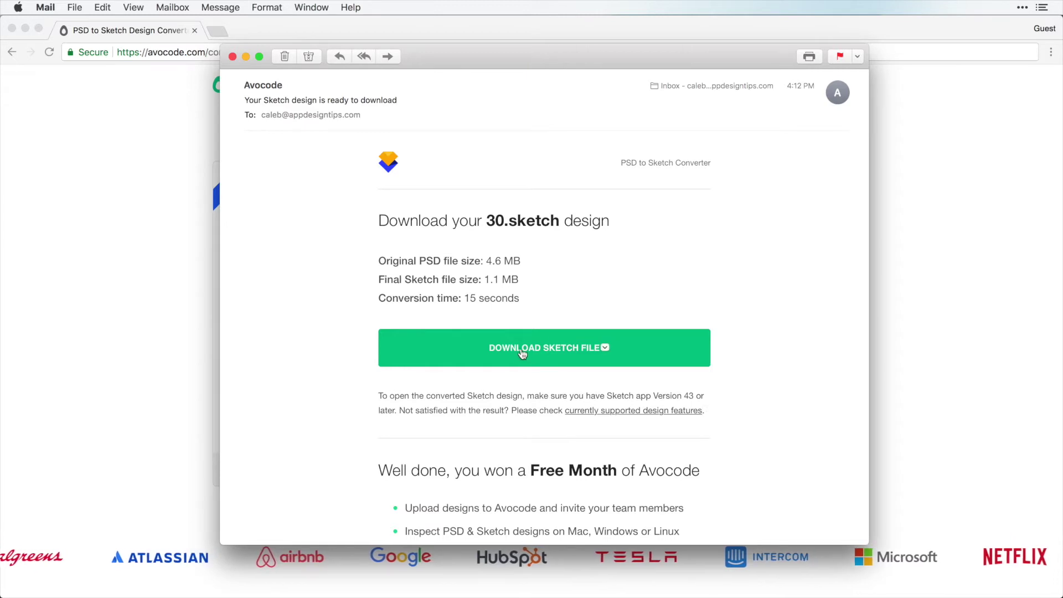
# Download 30.sketch from Avocode's e-mail and open it in Sketch.
pyautogui.click(603, 353)
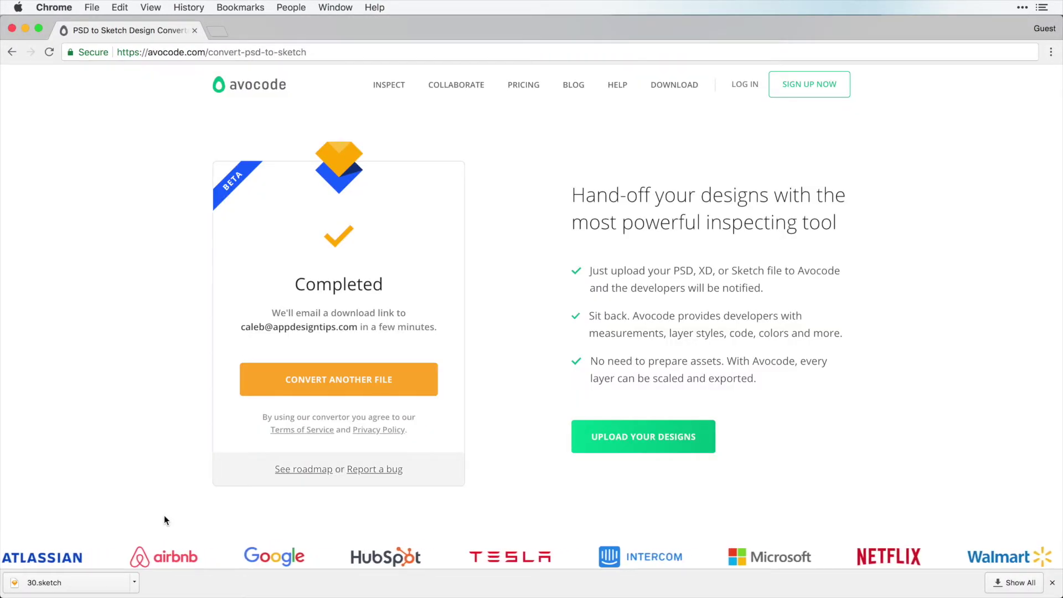
pyautogui.click(46, 584)
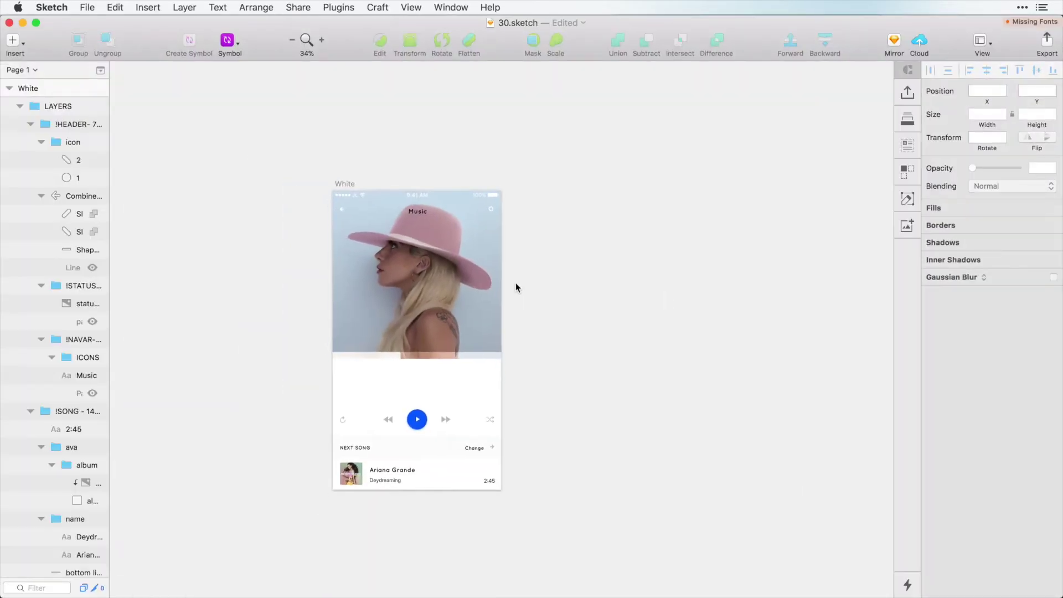
# Paste a merged copy of the Photoshop artboard beside the converted artboard, scaled to 744 × 1326.
pyautogui.press('super+Tab')
pyautogui.press('super+Tab')
pyautogui.press('super+Tab')
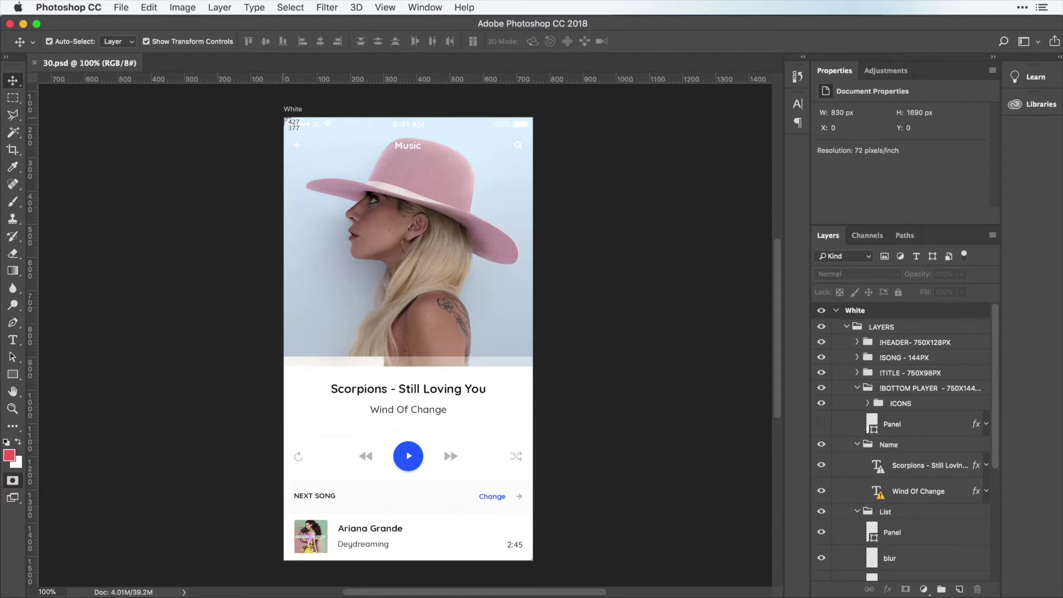
pyautogui.moveTo(285, 120)
pyautogui.mouseDown()
pyautogui.moveTo(556, 559)
pyautogui.moveTo(529, 558)
pyautogui.mouseUp()
pyautogui.press('super+Tab')
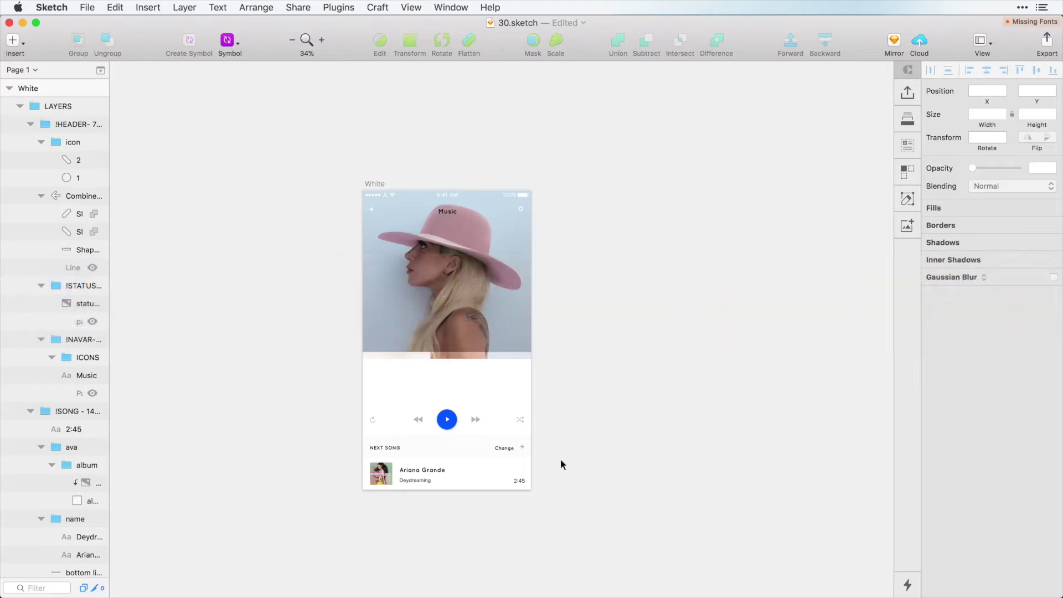
pyautogui.moveTo(498, 340); pyautogui.dragTo(593, 275)
pyautogui.moveTo(637, 342); pyautogui.dragTo(722, 489)
# Colour the 'Scorpions - Still Loving You' and 'Wind Of Change' texts black, sampled from the original.
pyautogui.click(785, 447)
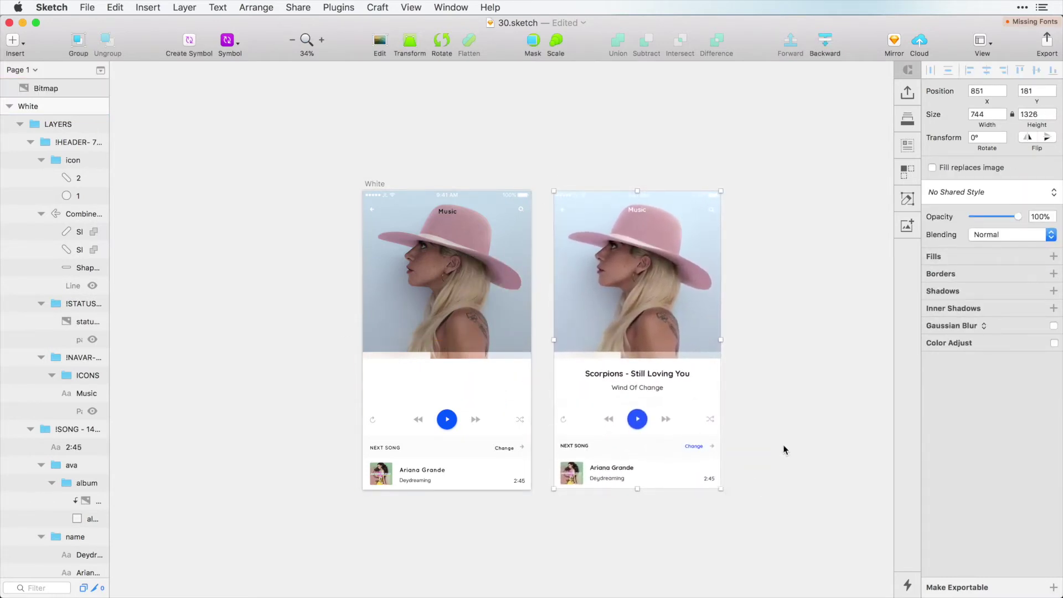
pyautogui.scroll(3, 611, 345)
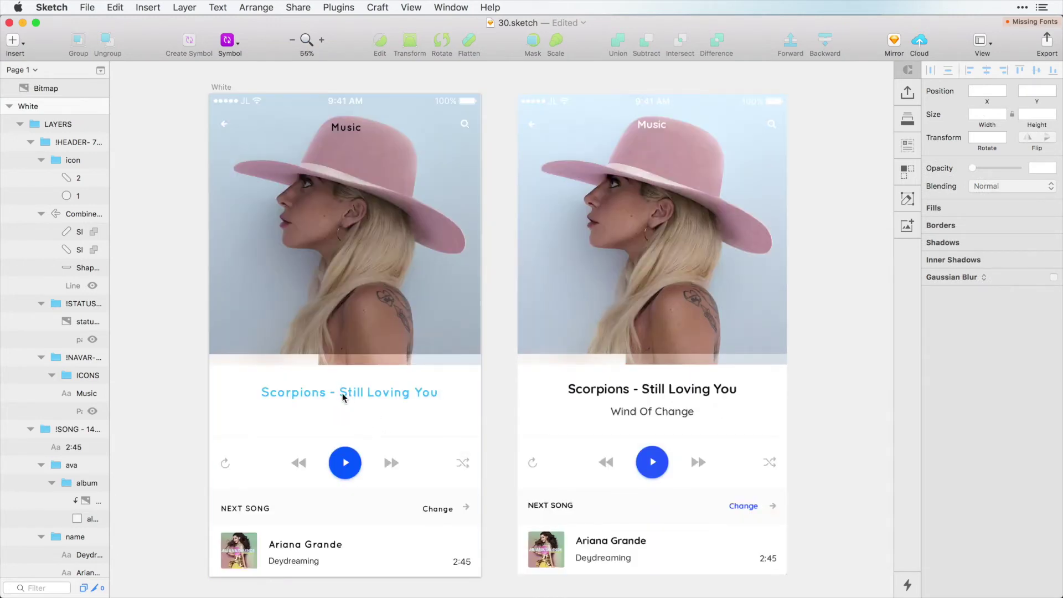
pyautogui.click(344, 396)
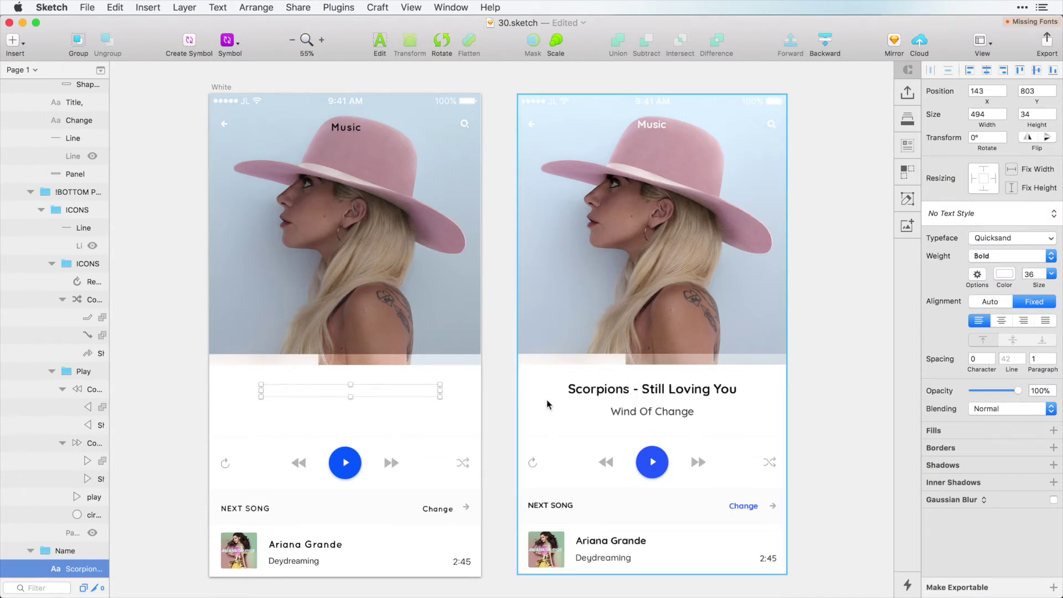
pyautogui.keyDown('shift'); pyautogui.click(336, 418); pyautogui.keyUp('shift')
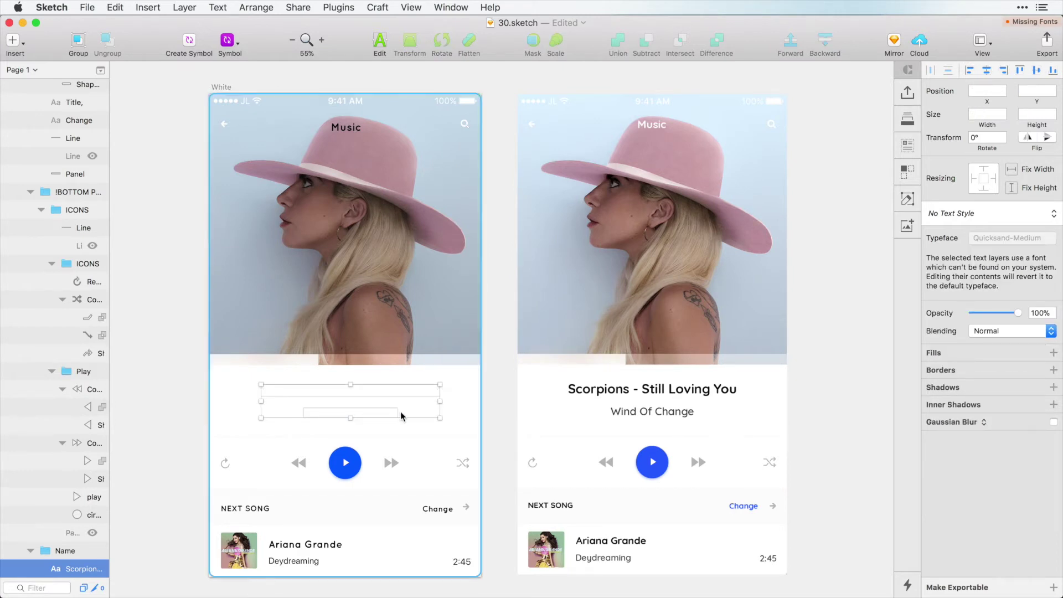
pyautogui.hotkey('ctrl', 'c')
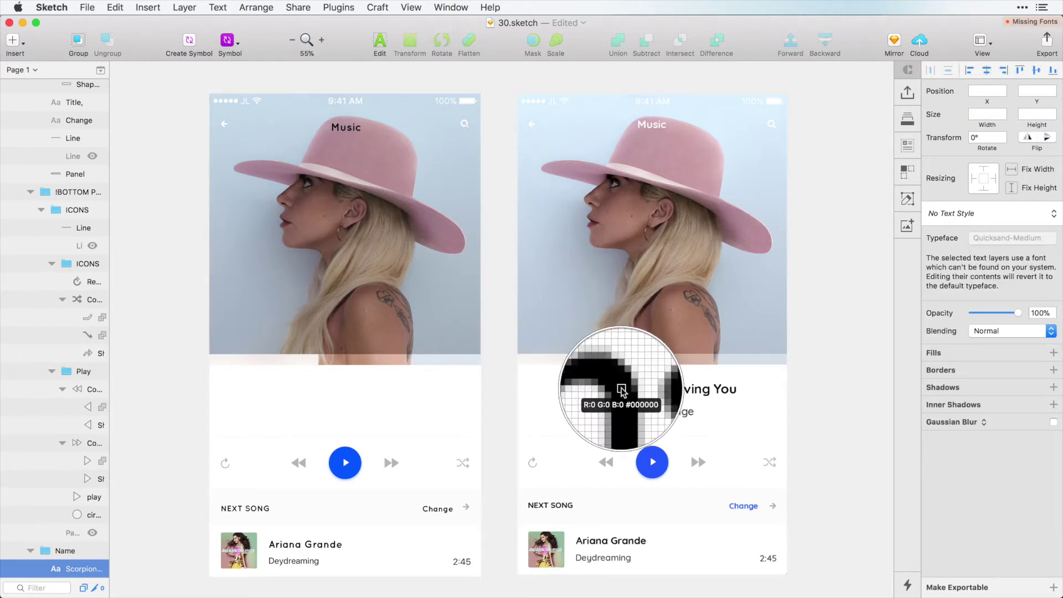
pyautogui.click(621, 390)
# Make the Music heading white, matching the original design.
pyautogui.click(347, 131)
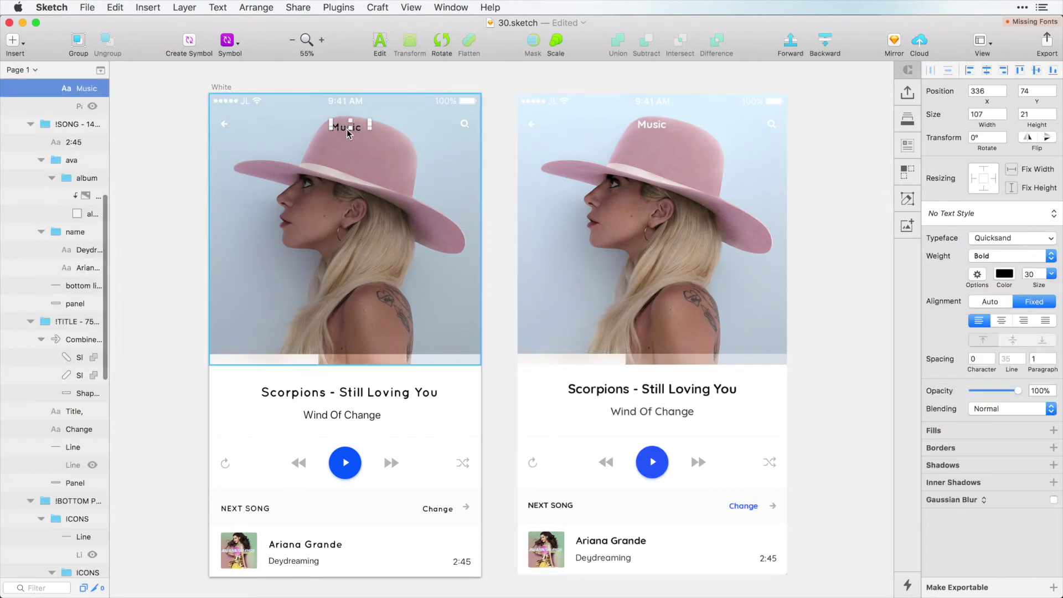
pyautogui.hotkey('ctrl', 'c')
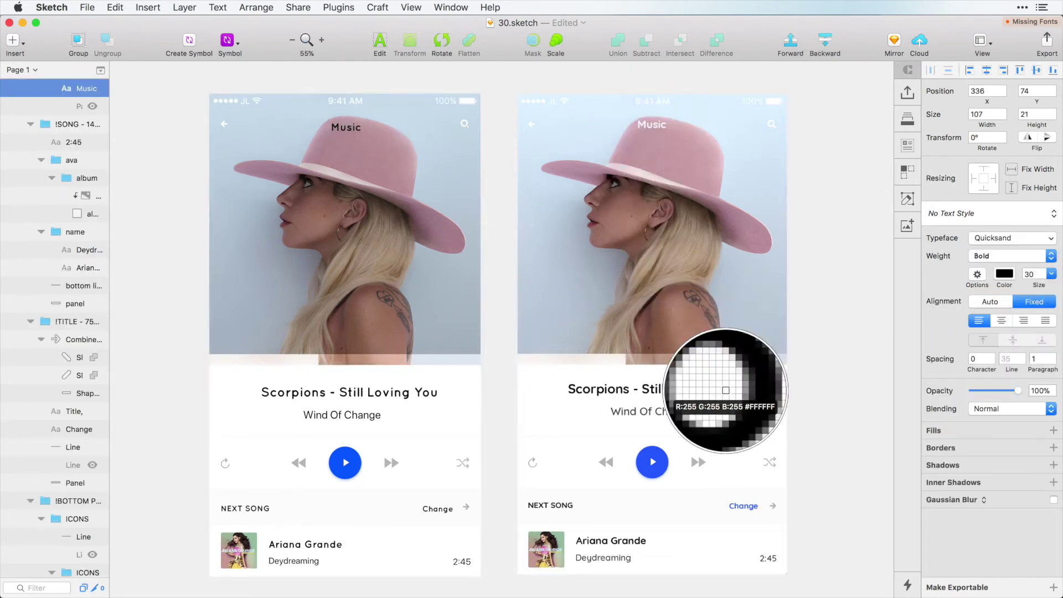
pyautogui.click(714, 390)
pyautogui.press('Escape')
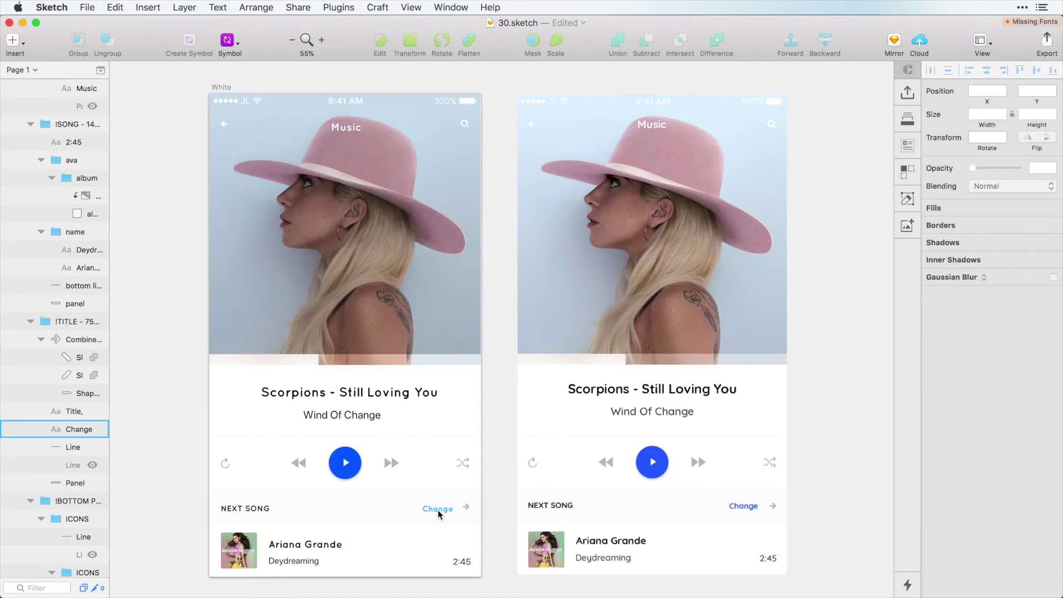
# Make the Change link blue, sampled from the original design.
pyautogui.click(437, 510)
pyautogui.hotkey('ctrl', 'c')
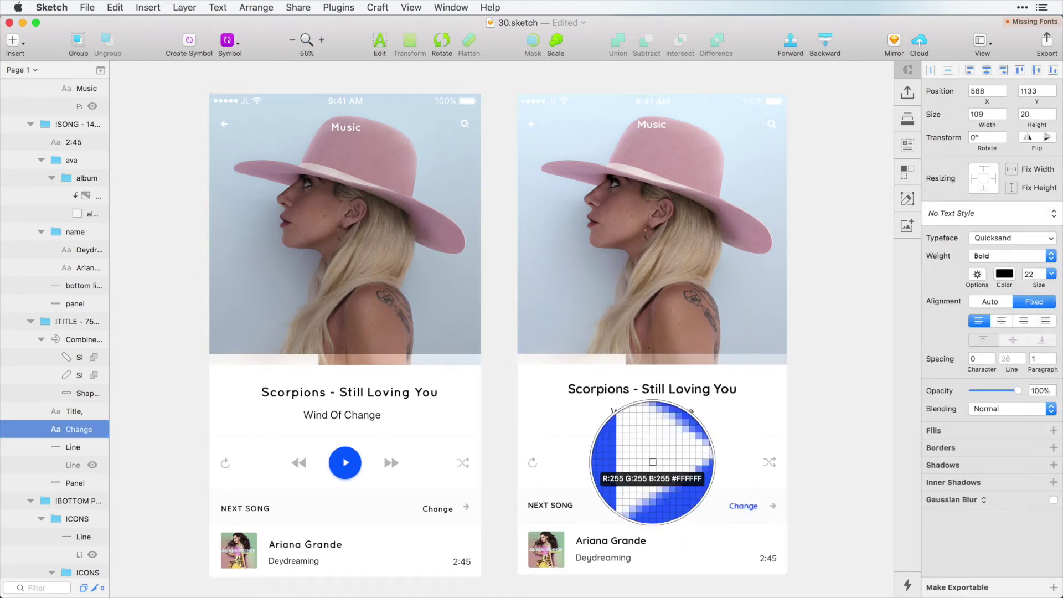
pyautogui.click(645, 463)
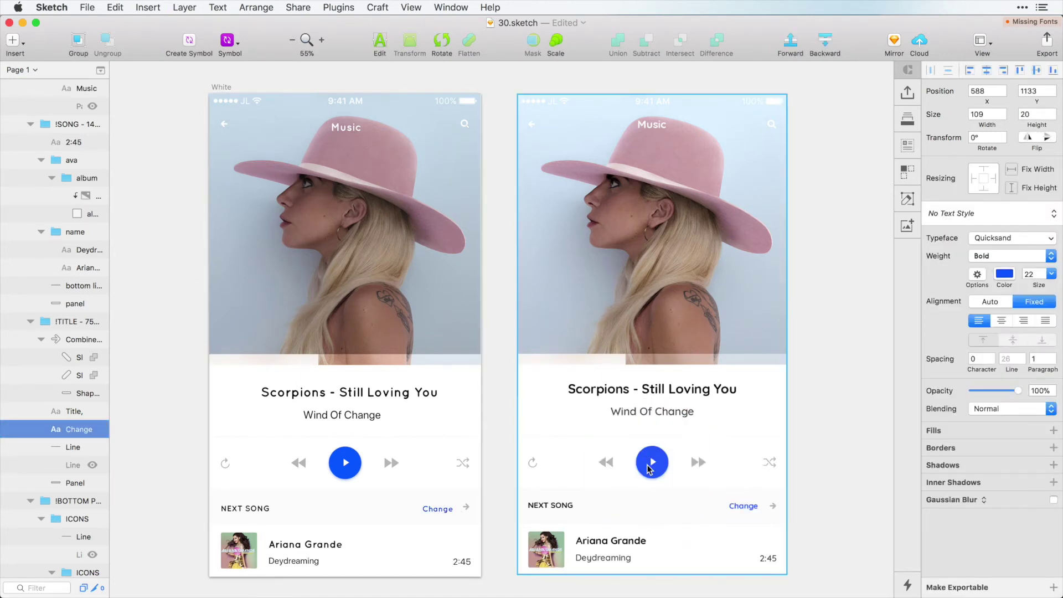
pyautogui.click(493, 542)
pyautogui.scroll(1, 169, 460)
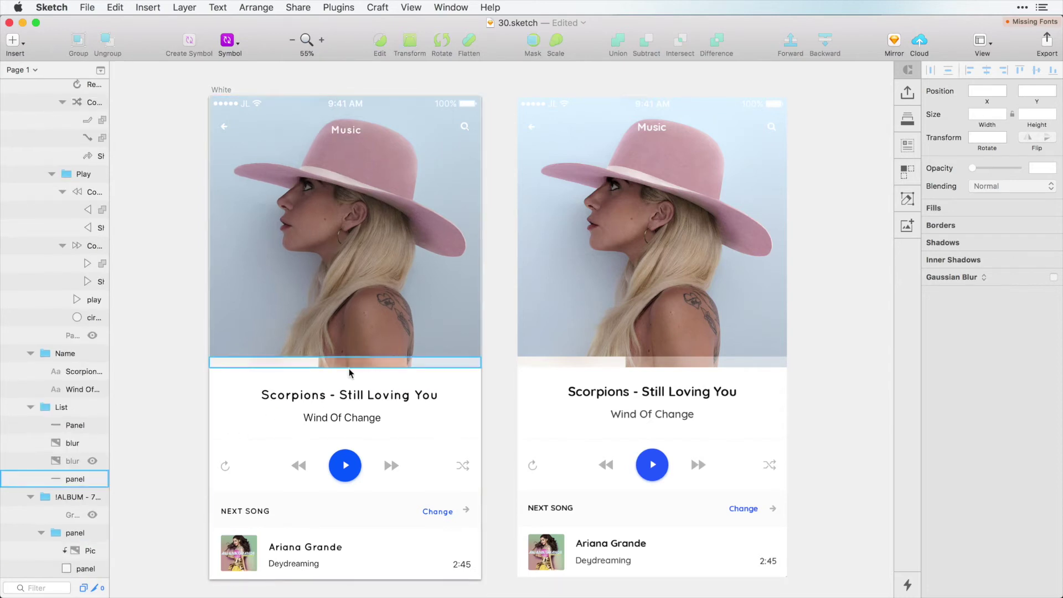
pyautogui.click(340, 403)
pyautogui.click(339, 418)
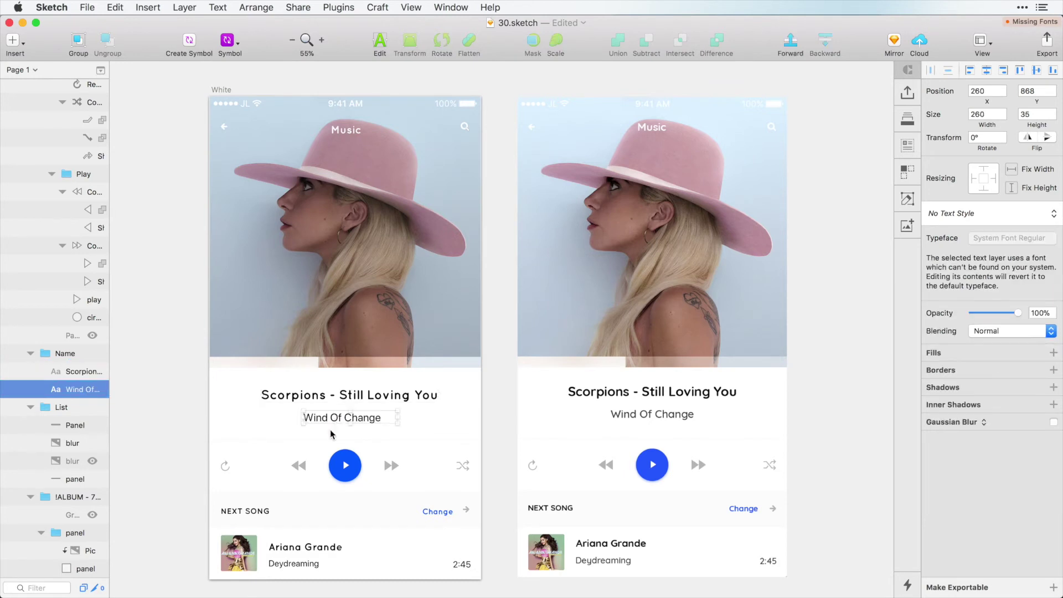
pyautogui.click(339, 471)
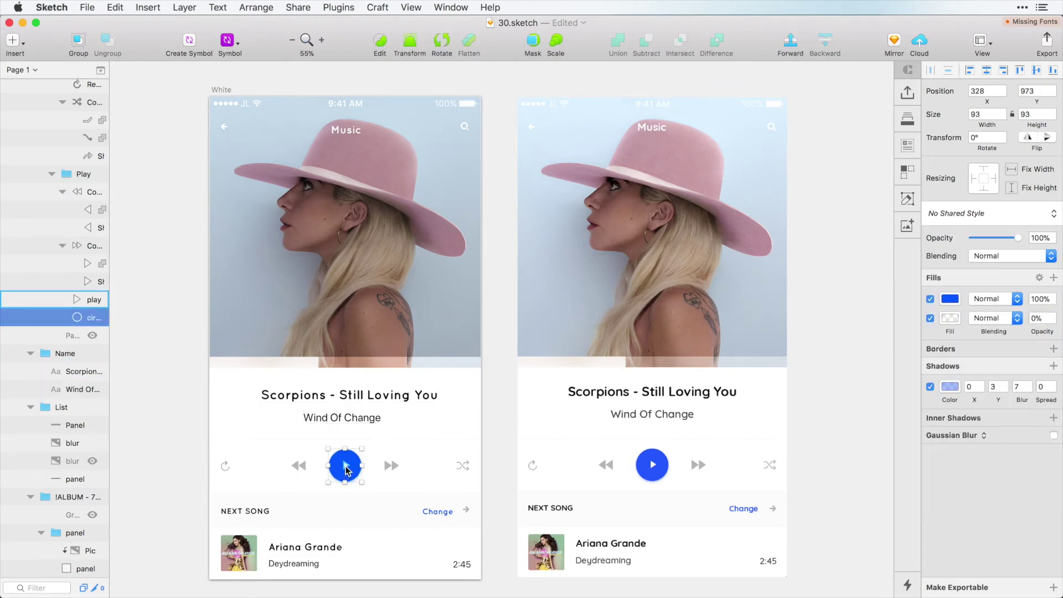
pyautogui.click(347, 470)
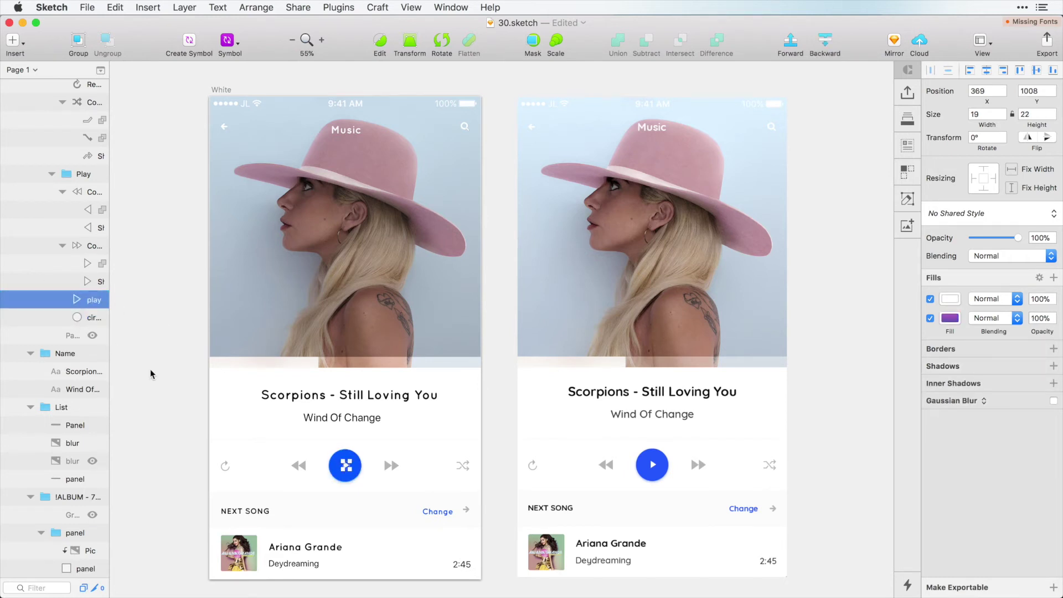
pyautogui.click(208, 472)
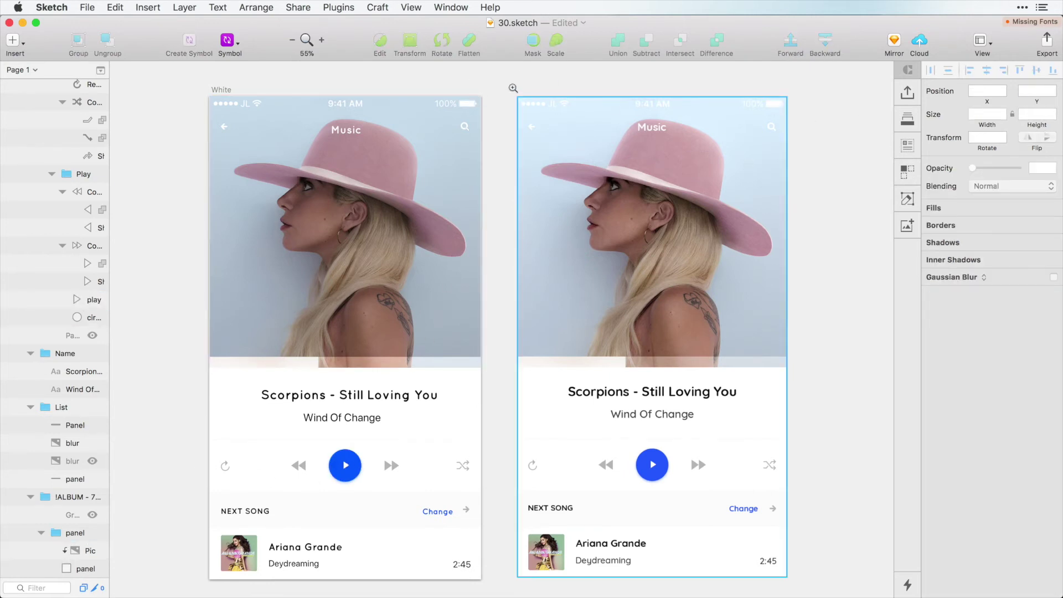
# Union the search icon's circle and handle into one shape, then zoom out to both screens.
pyautogui.moveTo(429, 166); pyautogui.dragTo(429, 165)
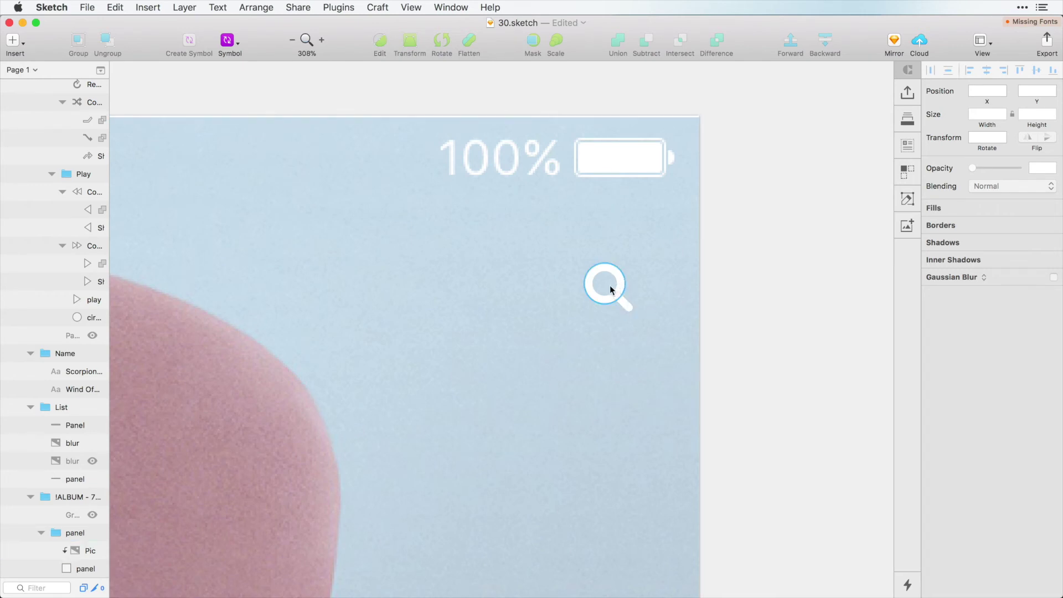
pyautogui.moveTo(620, 288); pyautogui.dragTo(618, 285)
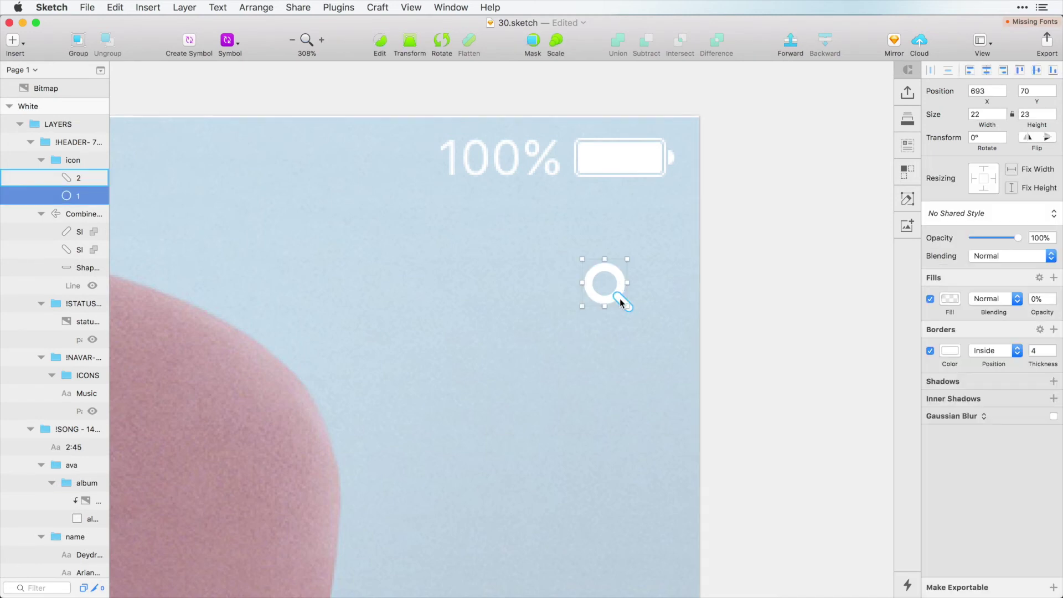
pyautogui.keyDown('shift'); pyautogui.click(622, 303); pyautogui.keyUp('shift')
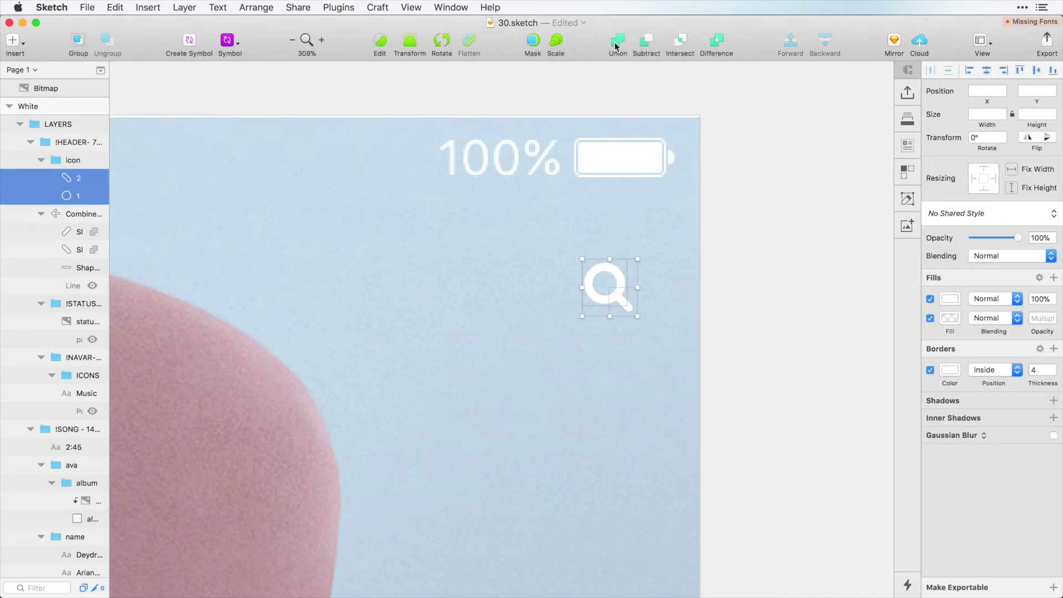
pyautogui.click(616, 45)
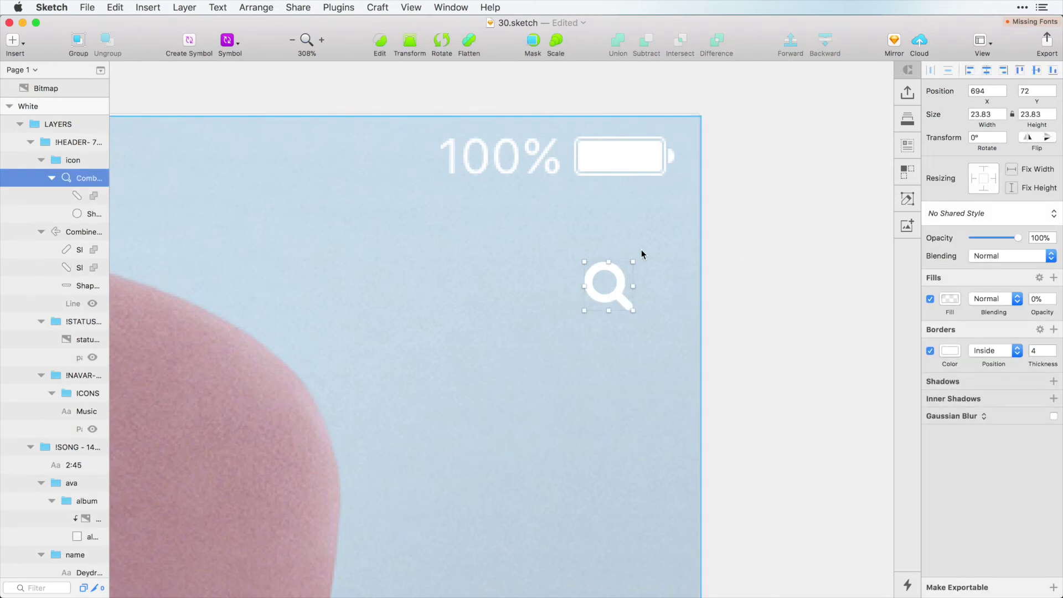
pyautogui.press('super+1')
pyautogui.click(775, 257)
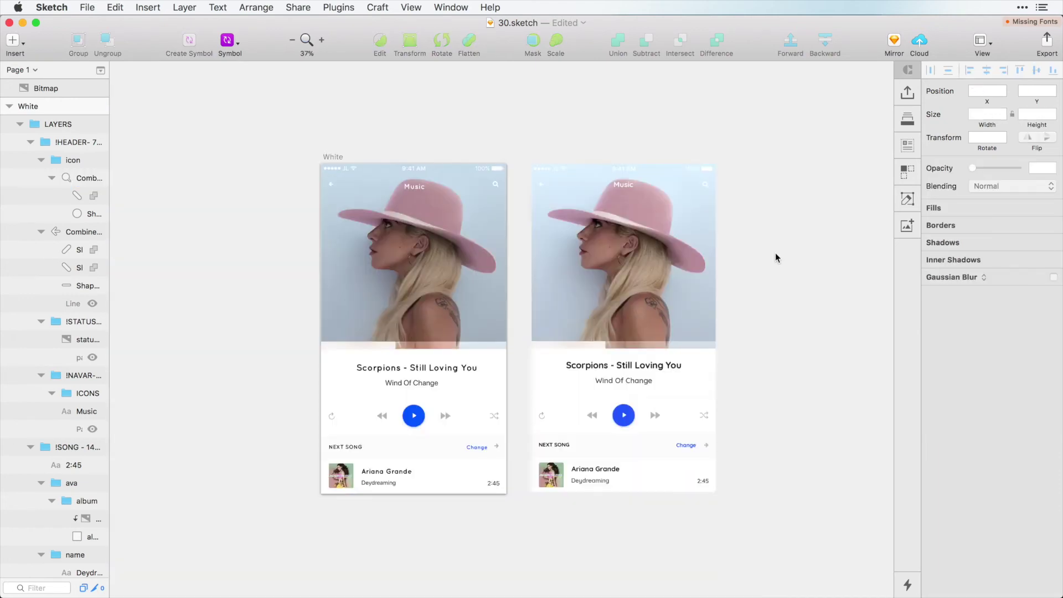